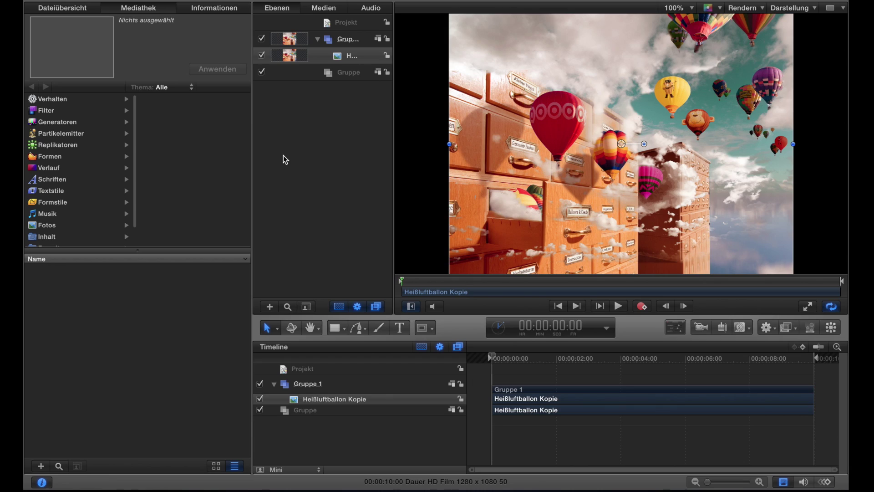
Add a new camera to the balloon composite, triggering the prompt to switch groups to 3D
click(283, 159)
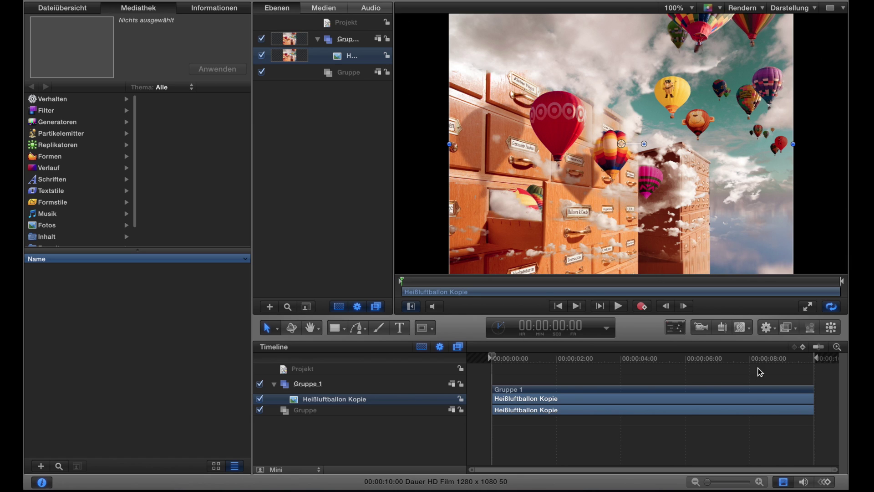
click(700, 328)
Switch the groups to 3D and trim the Kamera clip to end at 4 seconds, playhead back at 0
click(524, 71)
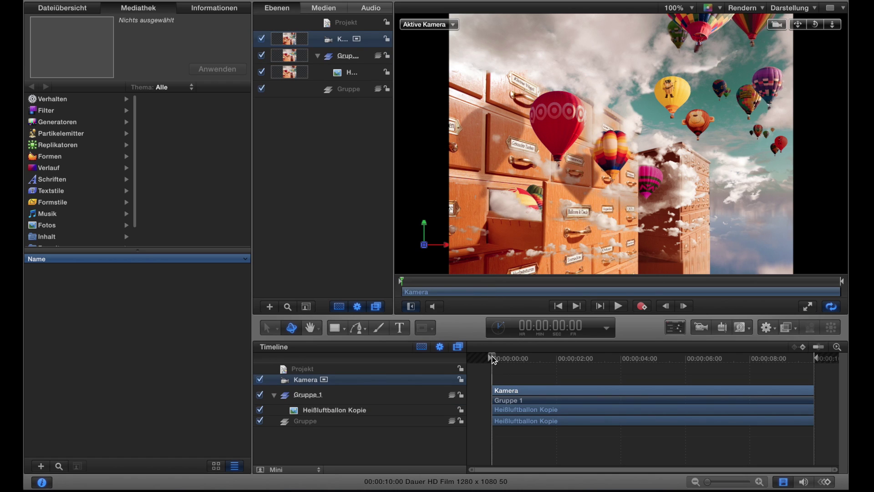
mouse_move(491, 356)
mouse_down()
mouse_move(620, 356)
mouse_move(478, 357)
mouse_up()
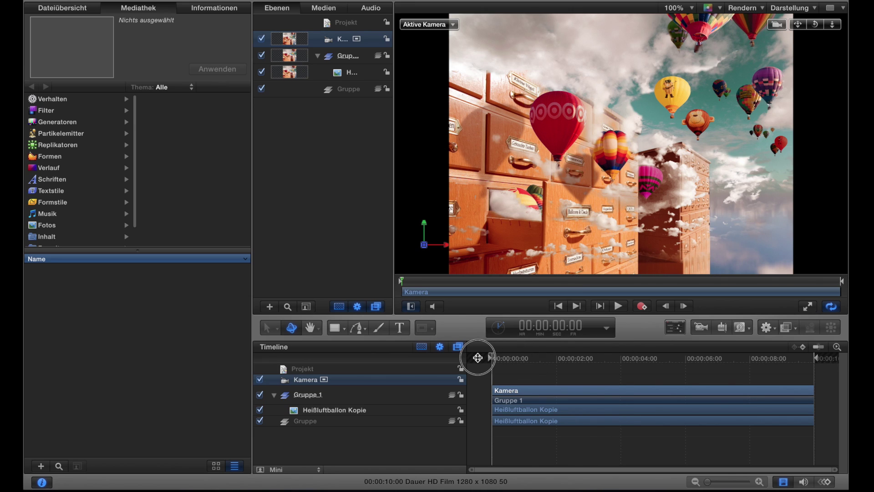
click(561, 326)
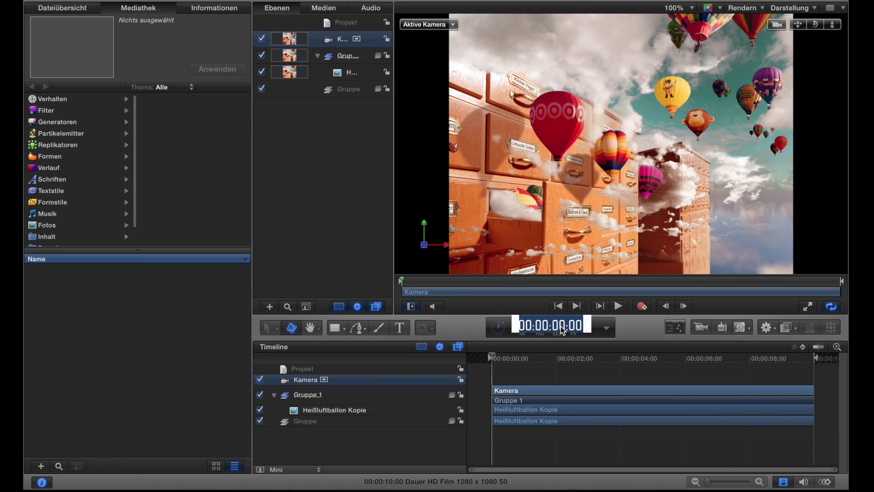
text(4)
key(Return)
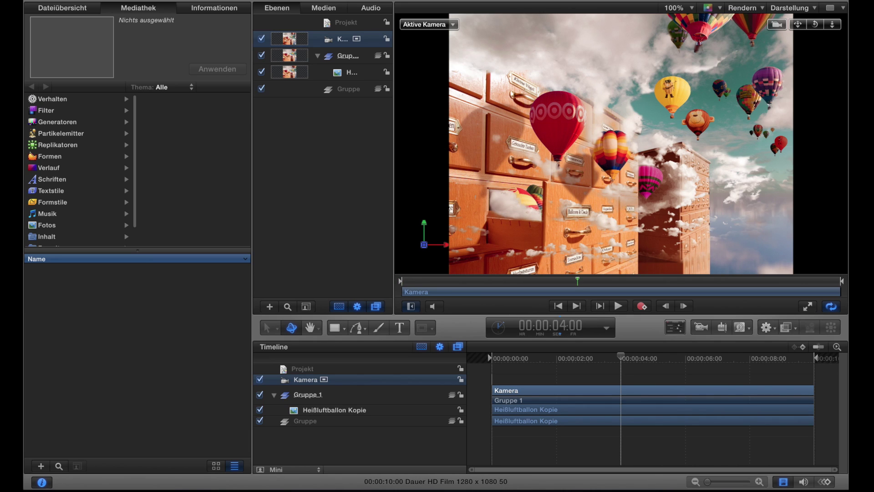
key(o)
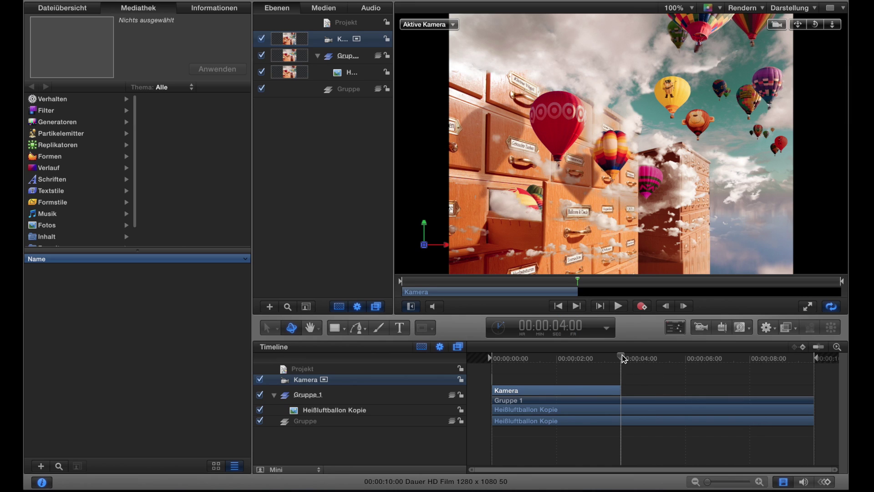
drag(622, 354, 484, 351)
Set the camera's X rotation to 52.1° in the Eigenschaften transform settings
click(203, 10)
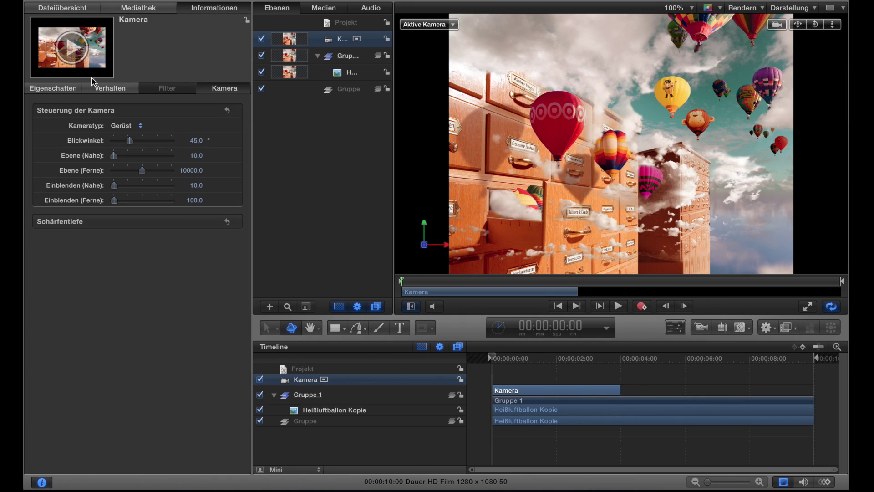
click(70, 92)
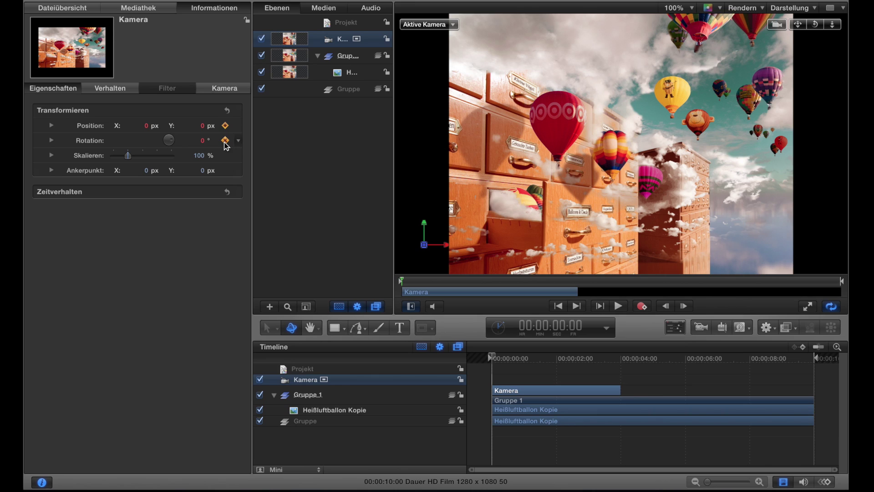
click(51, 143)
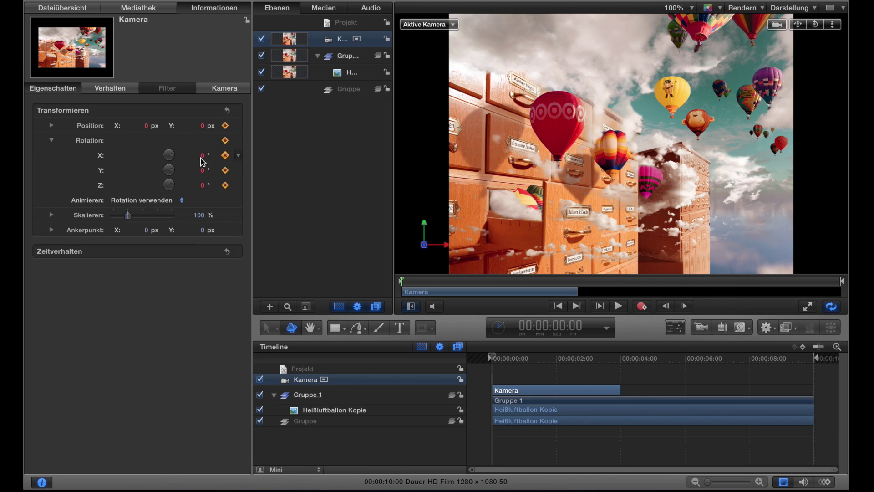
mouse_move(205, 158)
mouse_down()
mouse_move(230, 158)
mouse_move(193, 155)
mouse_move(205, 158)
mouse_up()
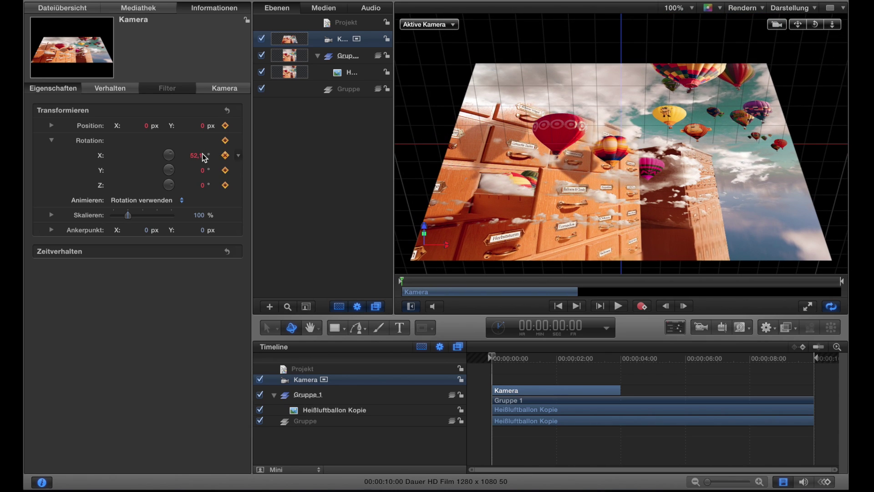
Position the camera at X −149, Y 827, Z −862.9 px for a close view along the drawers
click(50, 125)
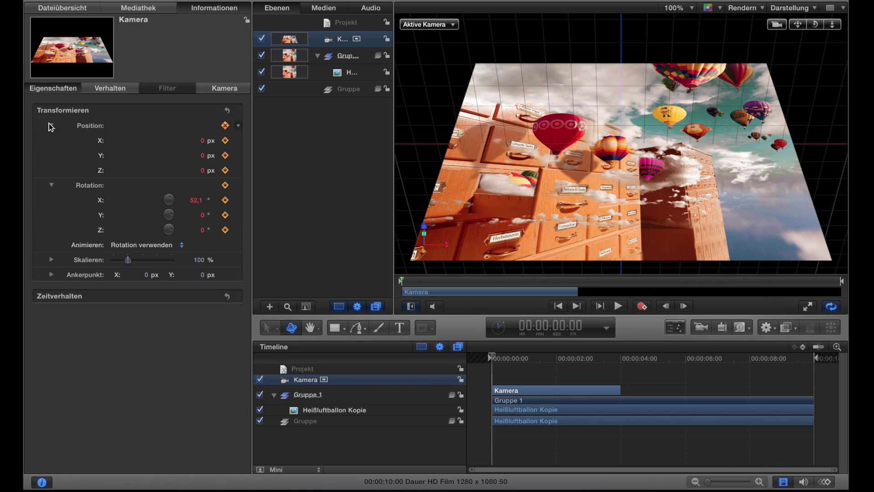
mouse_move(201, 171)
mouse_down()
mouse_move(193, 170)
mouse_move(202, 173)
mouse_up()
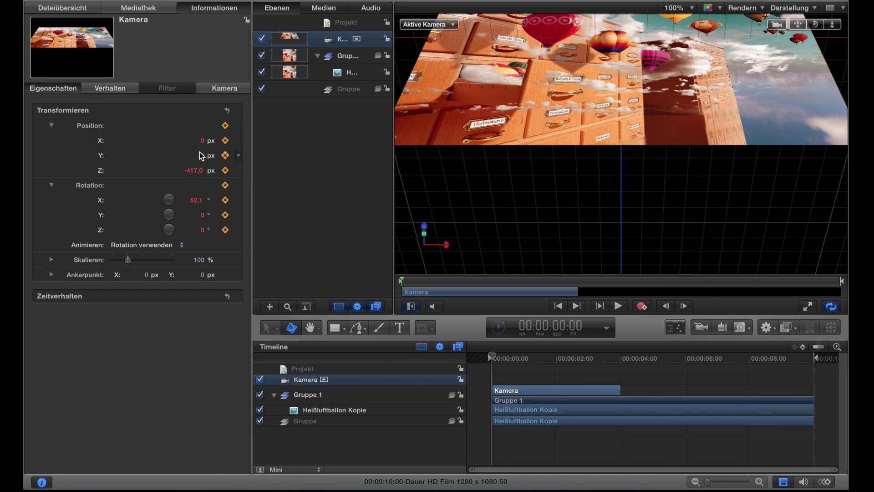
mouse_move(202, 157)
mouse_down()
mouse_move(237, 155)
mouse_move(195, 153)
mouse_move(193, 170)
mouse_move(192, 141)
mouse_move(197, 157)
mouse_up()
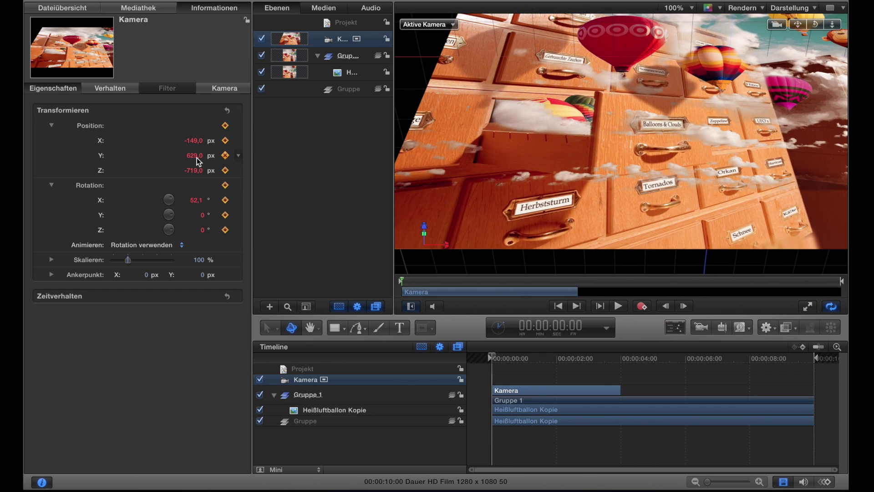
drag(196, 177, 195, 153)
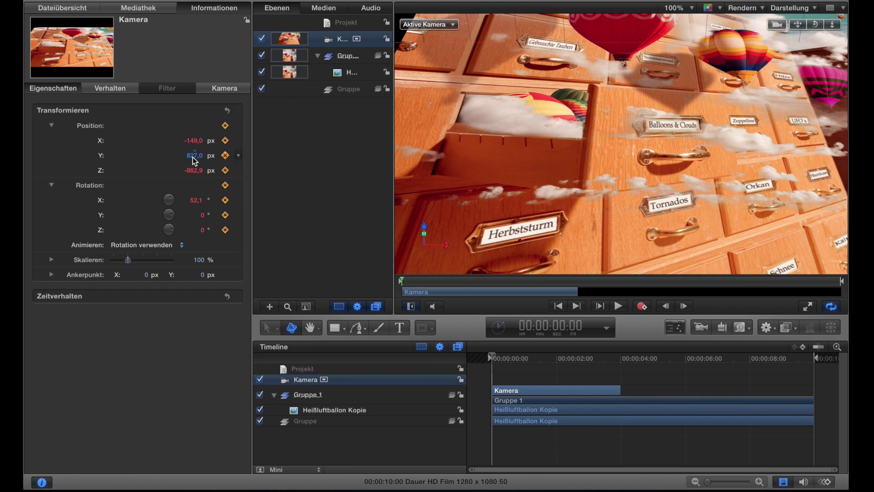
drag(495, 358, 619, 363)
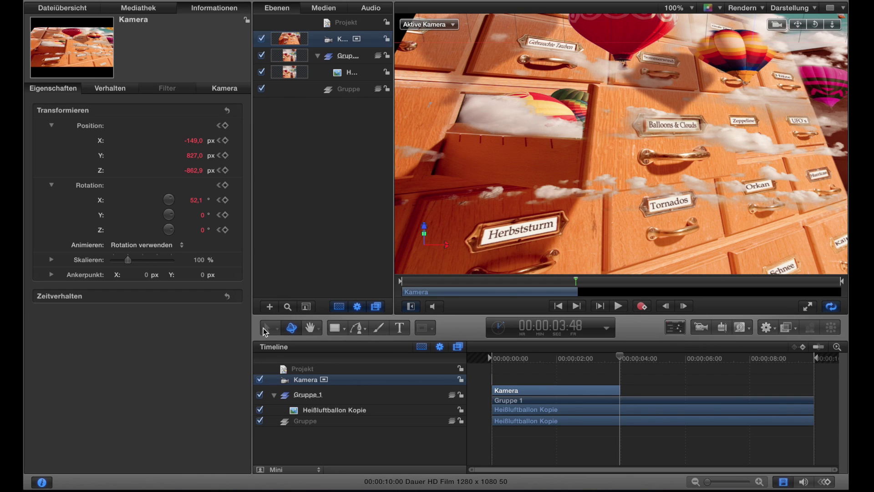
Using the camera HUD, move the camera in close on the Balloons & Clouds drawer
click(675, 331)
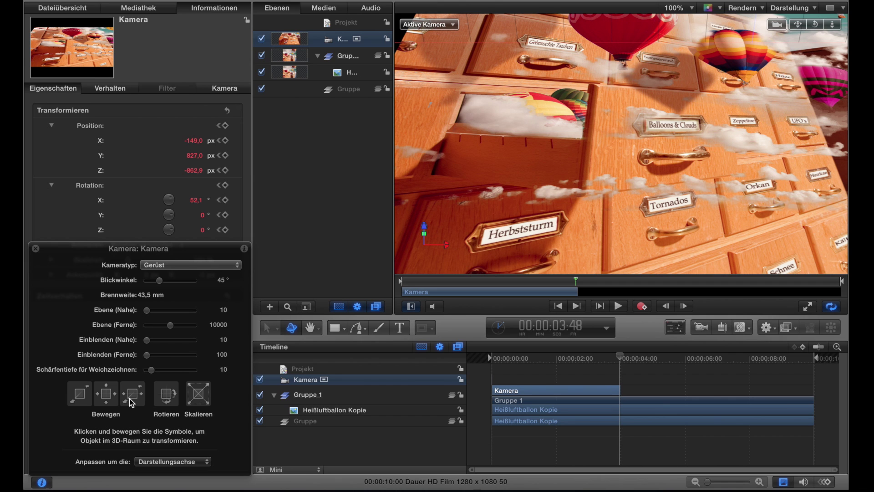
drag(104, 394, 193, 395)
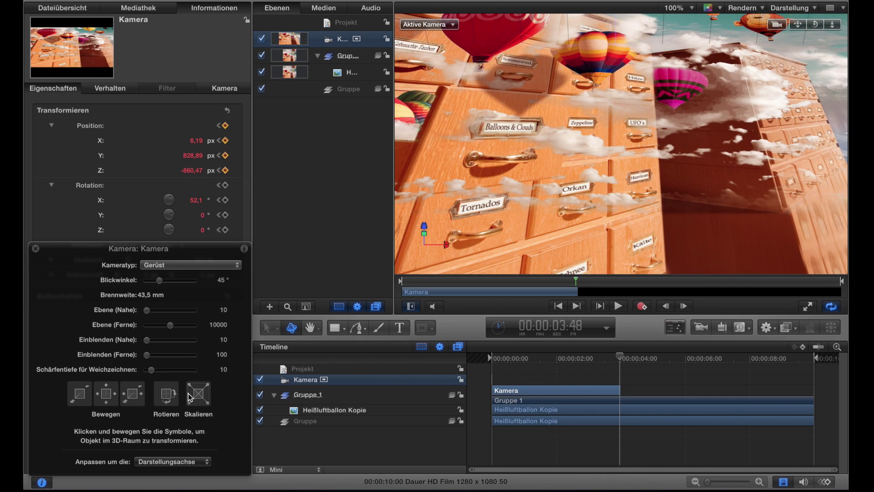
drag(132, 400, 166, 207)
drag(167, 190, 172, 127)
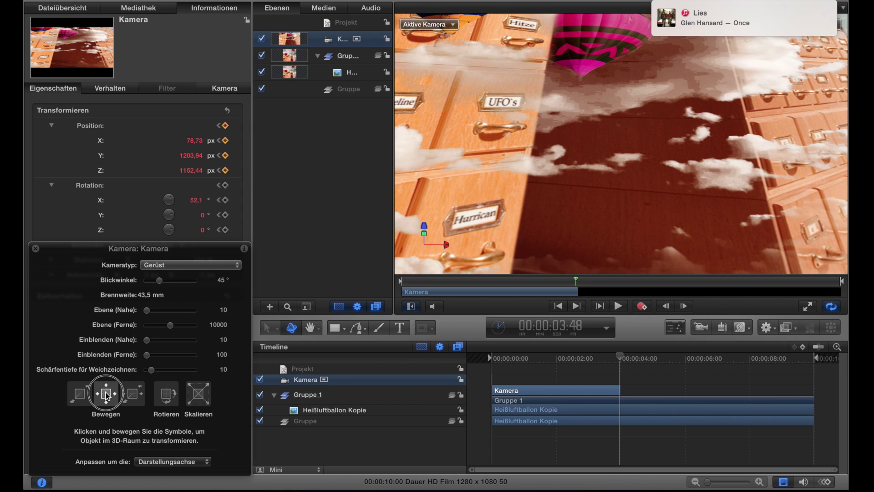
mouse_move(107, 395)
mouse_down()
mouse_move(140, 396)
mouse_move(33, 395)
mouse_up()
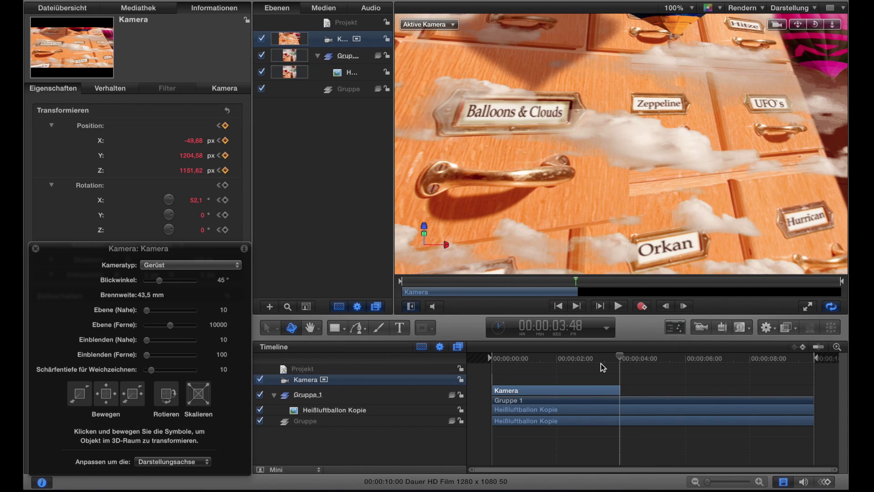
At 00:00:04:01, add a second camera, Kamera 1
click(622, 355)
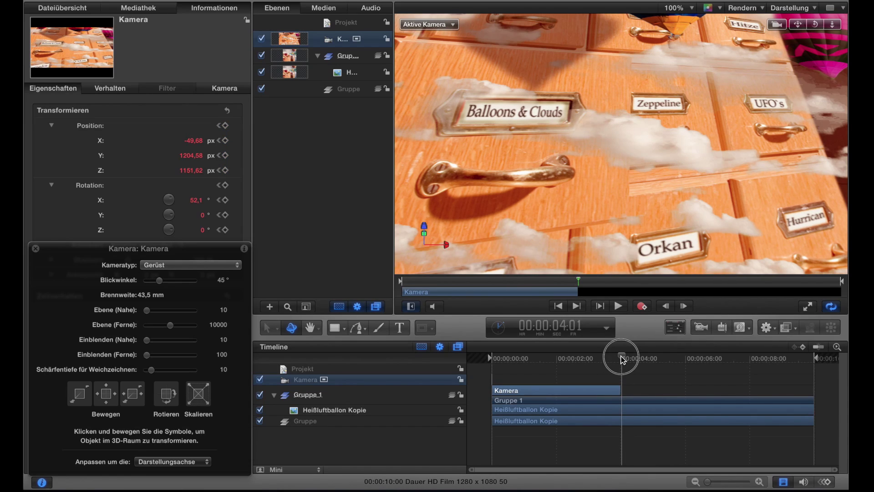
click(663, 308)
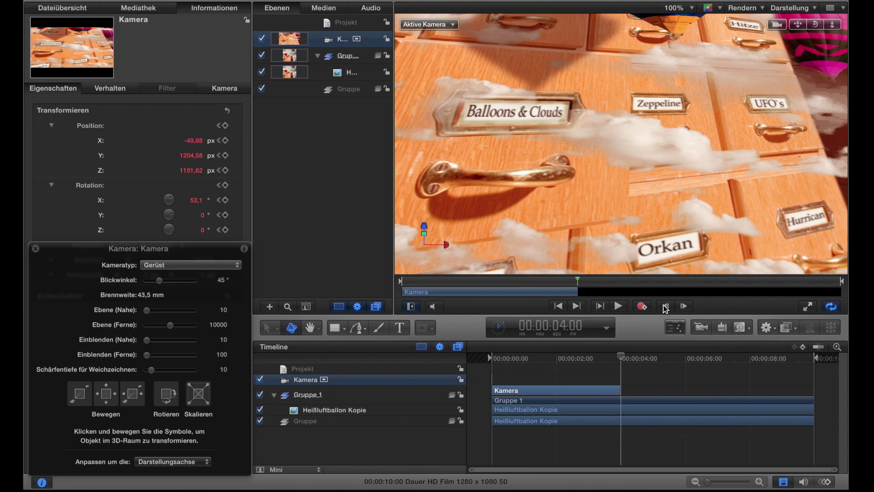
click(687, 308)
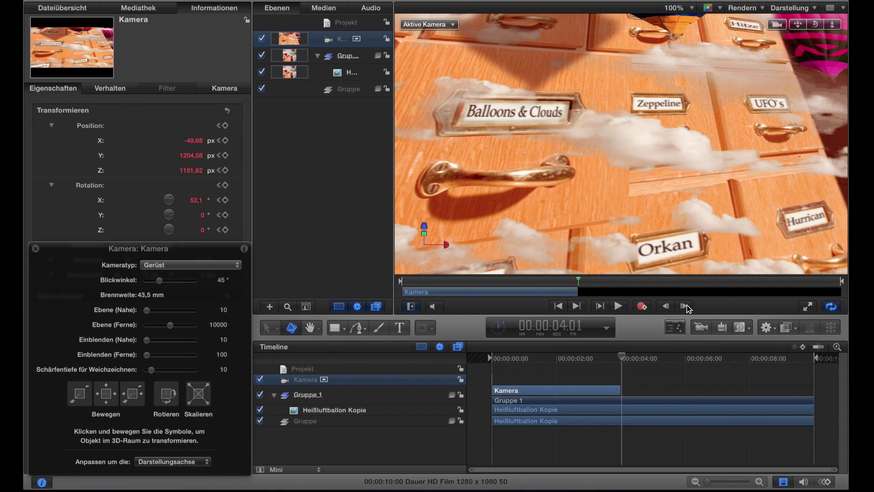
click(700, 328)
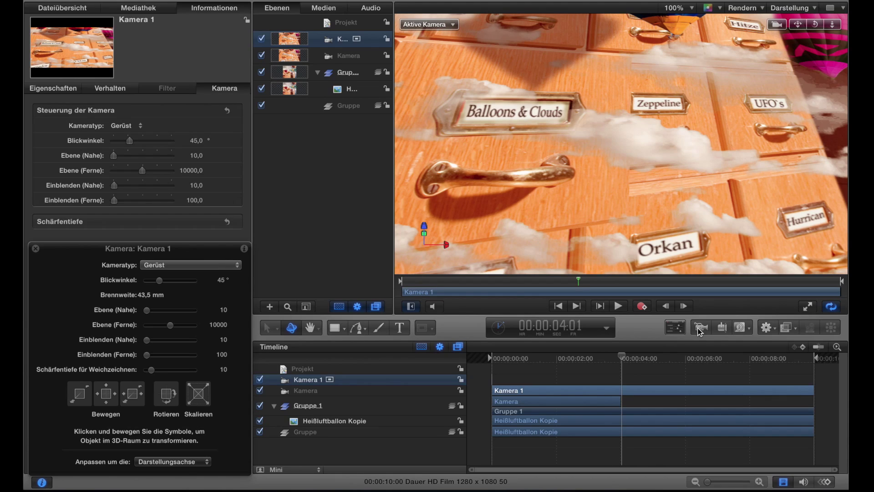
Set Kamera 1's in point at the 4-second playhead, then nudge the playhead slightly later
key(i)
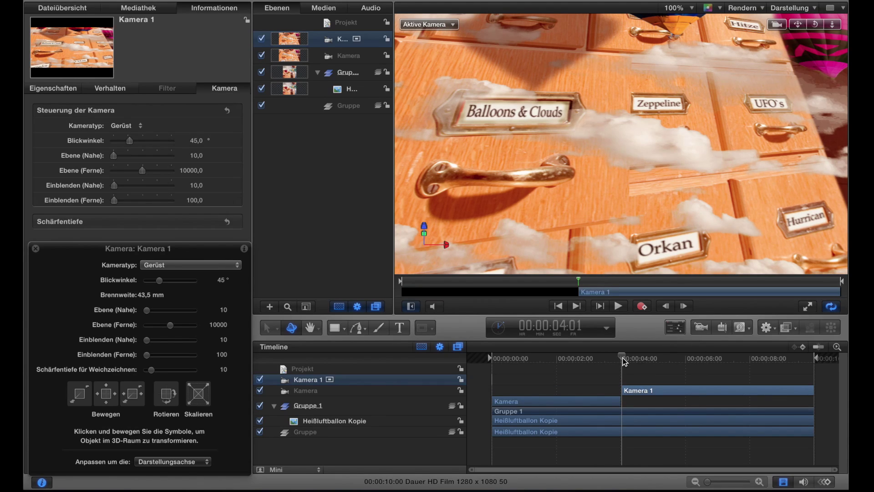
drag(623, 359, 622, 361)
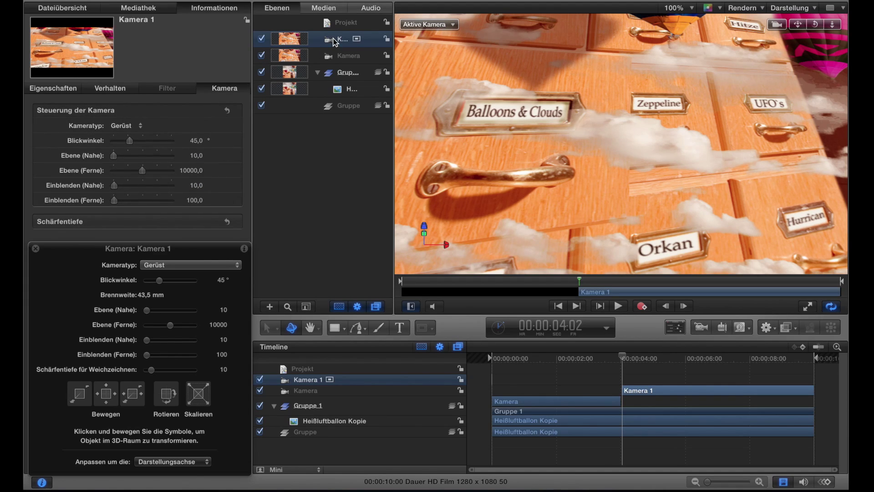
Reset Kamera 1's Transform parameters so its position and rotation return to 0
click(73, 89)
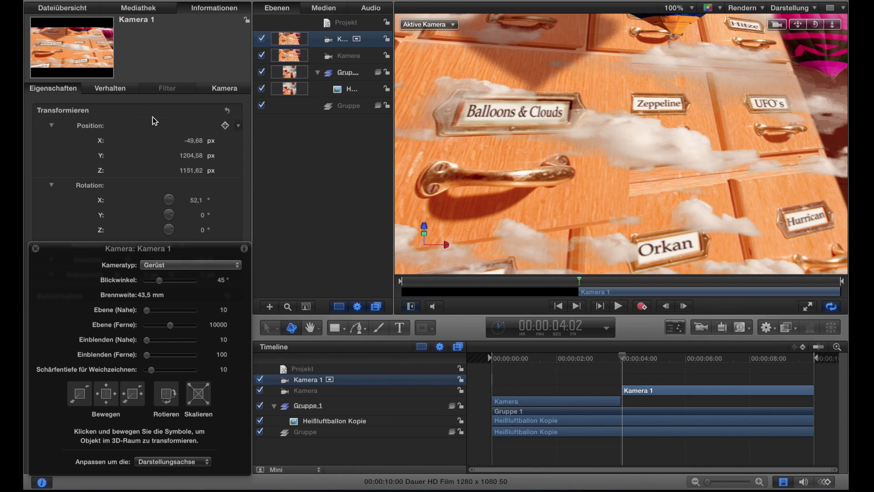
right_click(164, 117)
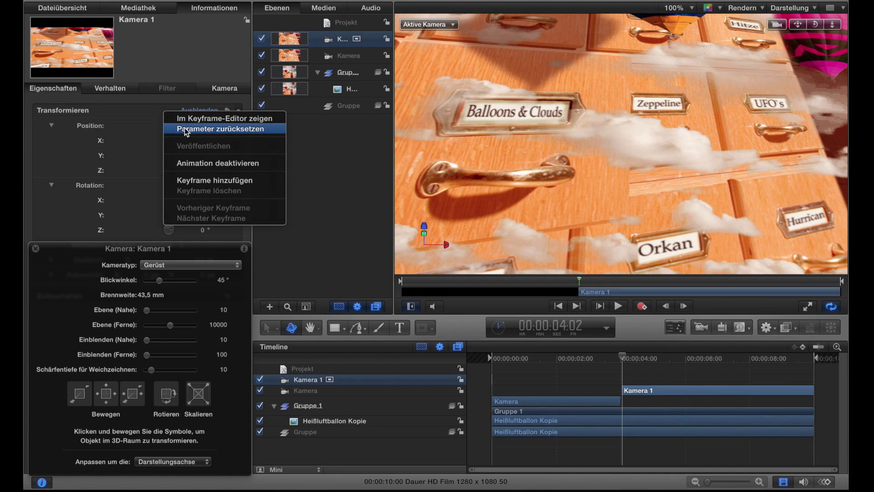
click(214, 129)
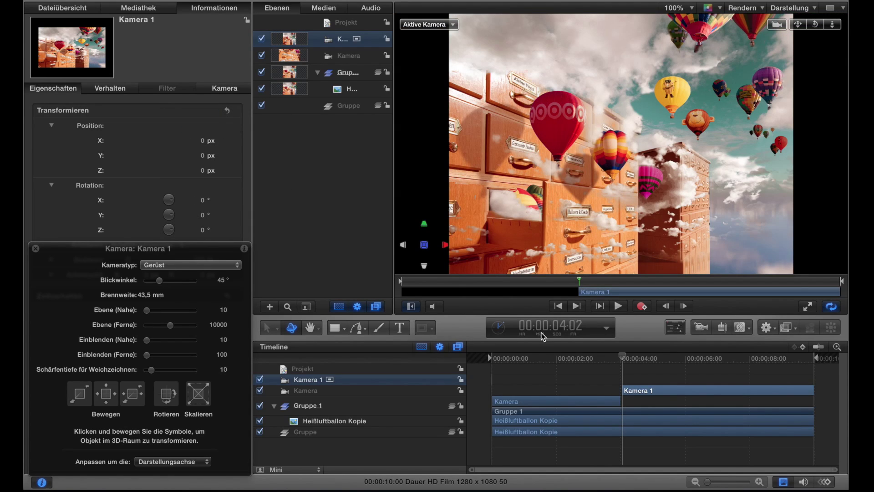
Set Kamera 1 to Y position −15 px and Y rotation −40.5°, then go to 00:00:05:47
mouse_move(623, 359)
mouse_down()
mouse_move(494, 366)
mouse_move(622, 366)
mouse_up()
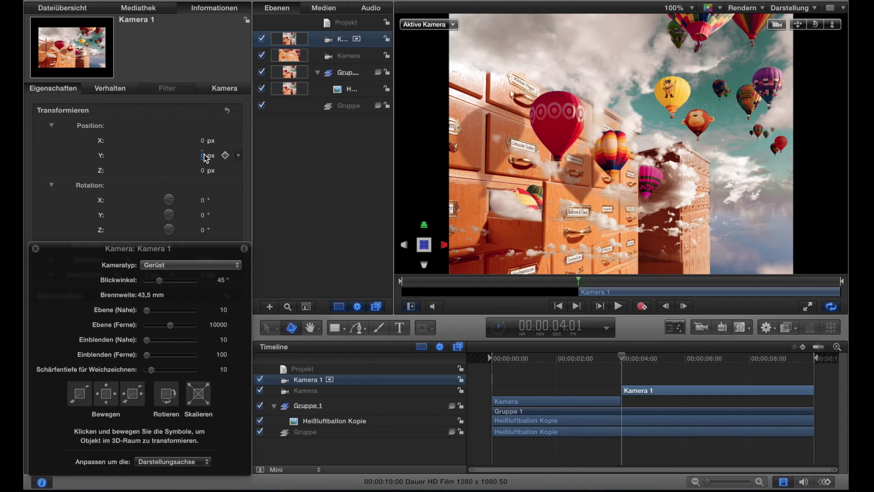
drag(204, 155, 195, 155)
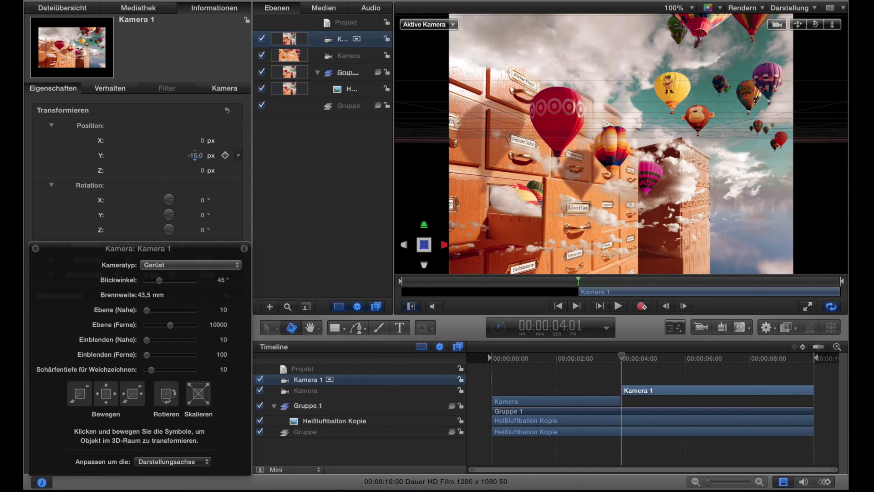
click(207, 218)
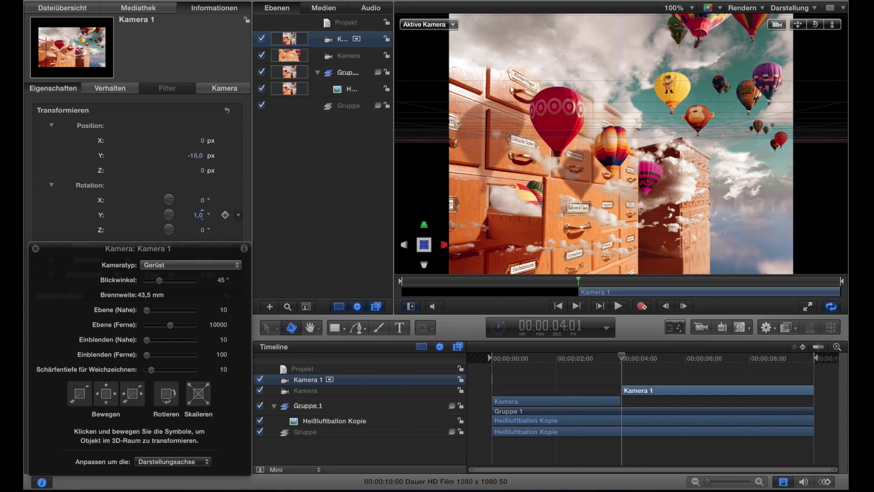
drag(202, 214, 195, 215)
click(204, 216)
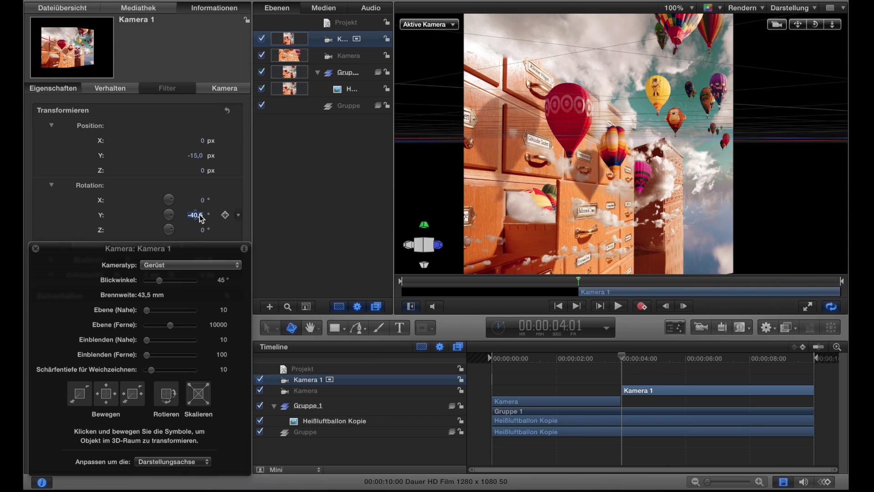
drag(622, 357, 683, 358)
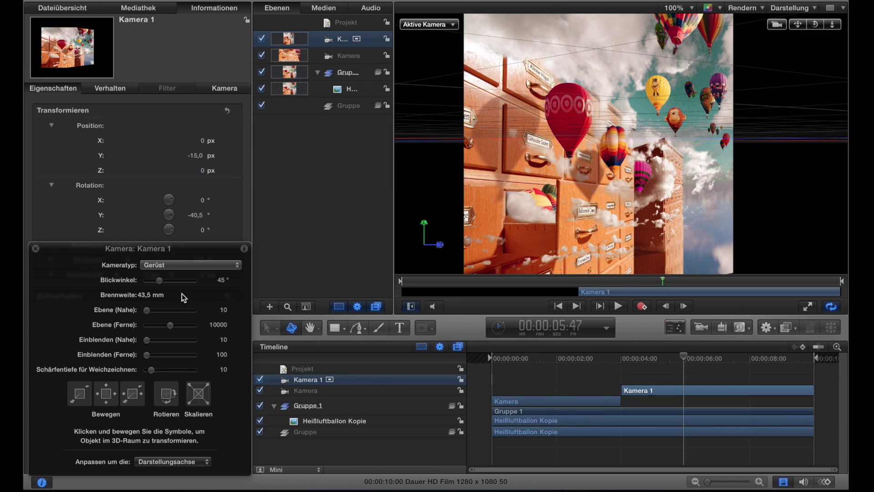
Move Kamera 1 to X 454.05 px toward the red balloon and Gebrauchte Tauben drawer, then advance to 8:08
drag(82, 406, 171, 133)
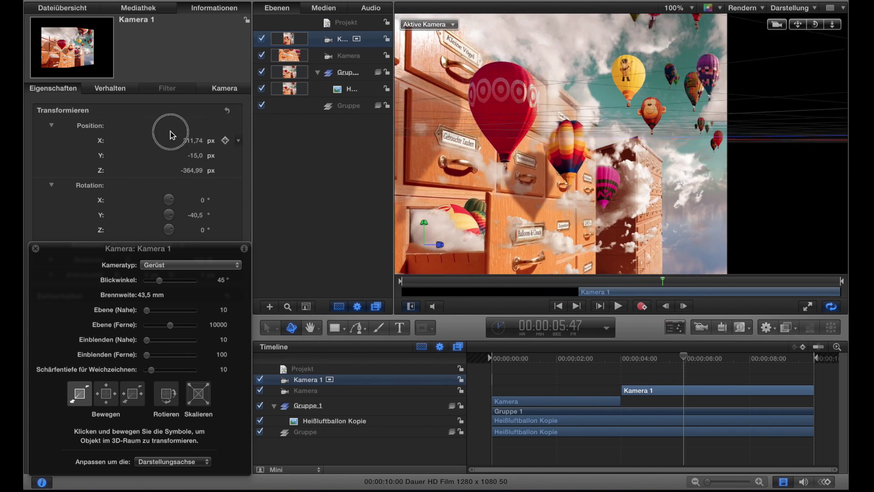
mouse_move(131, 401)
mouse_down()
mouse_move(34, 355)
mouse_move(40, 246)
mouse_up()
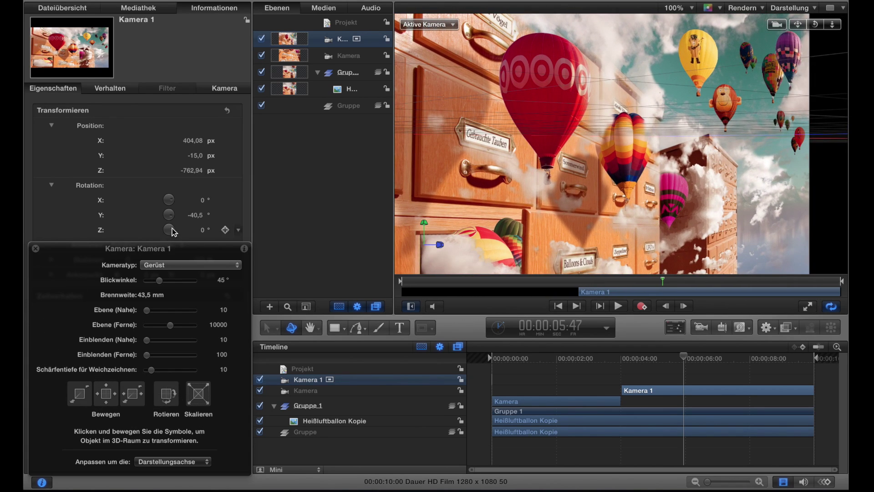
drag(168, 248, 378, 226)
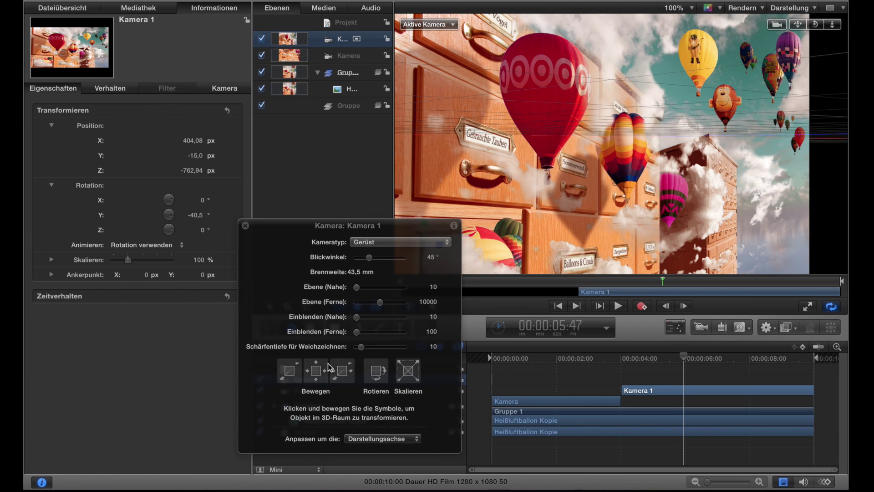
mouse_move(344, 376)
mouse_down()
mouse_move(295, 304)
mouse_move(265, 238)
mouse_up()
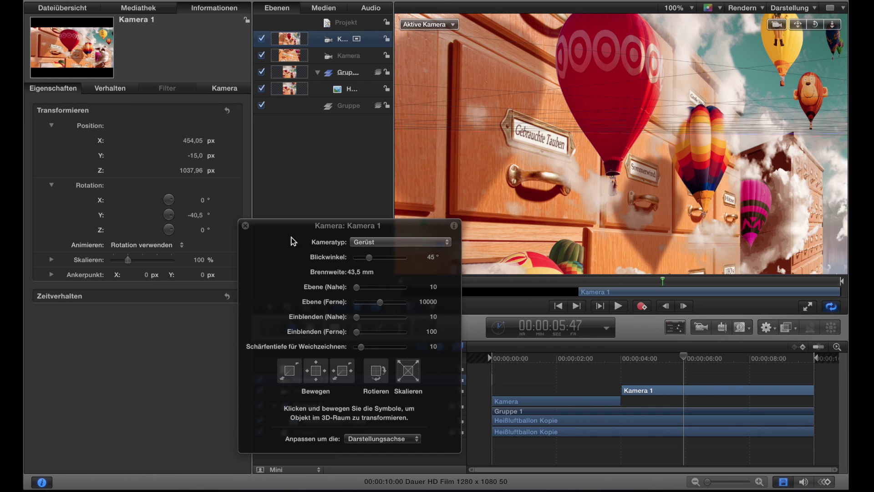
drag(402, 229, 236, 234)
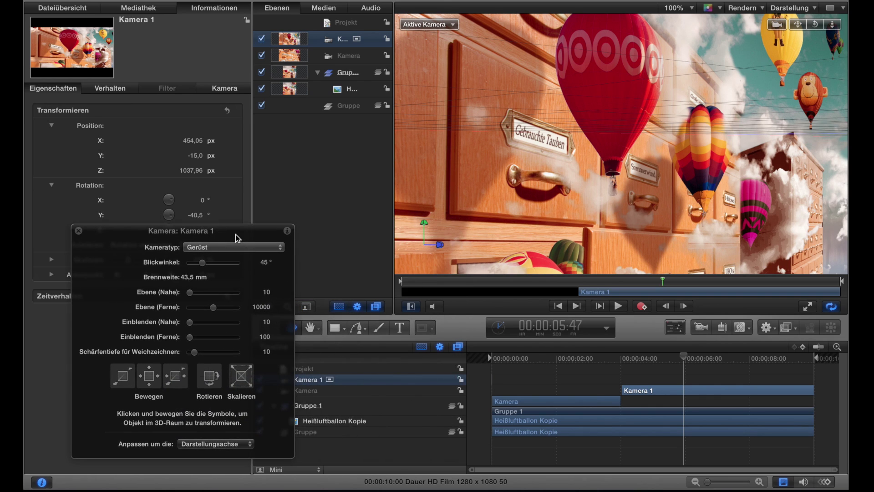
drag(690, 363, 749, 359)
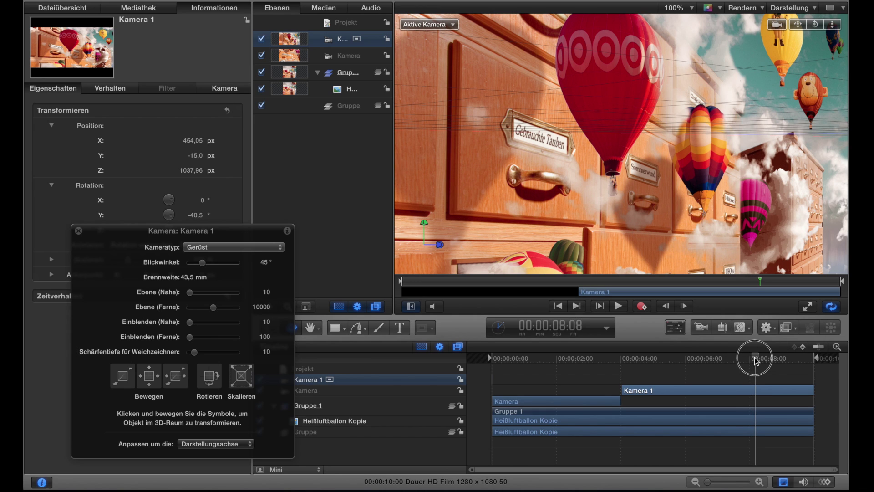
At 8:08, move Kamera 1 to X 694.02, Z −1170 px by the Sommerwind drawer, then go to 9:49
drag(750, 360, 754, 361)
drag(175, 379, 248, 368)
mouse_move(180, 375)
mouse_down()
mouse_move(188, 364)
mouse_move(166, 302)
mouse_move(162, 236)
mouse_up()
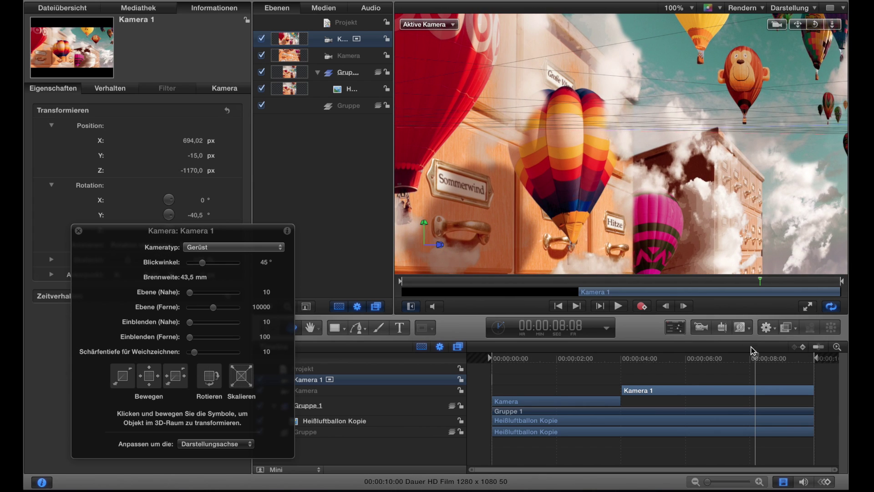
drag(759, 360, 813, 356)
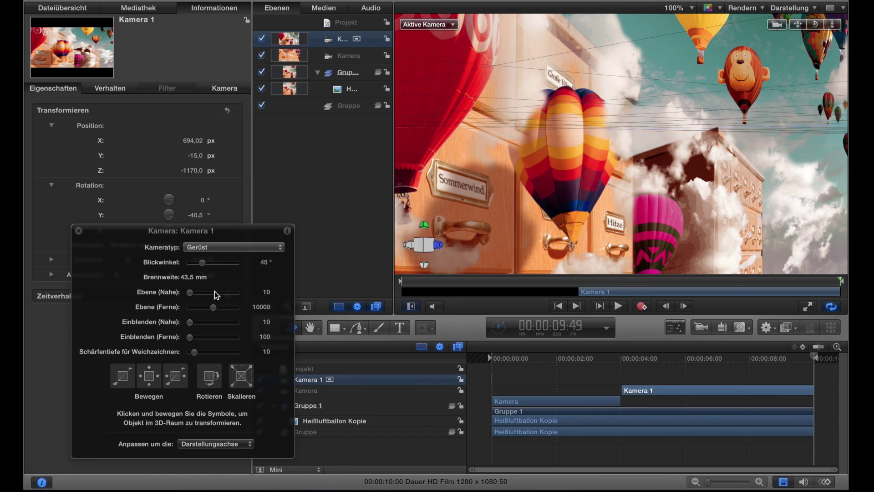
Reset Kamera 1's Y rotation to 0° in the Inspector
click(196, 156)
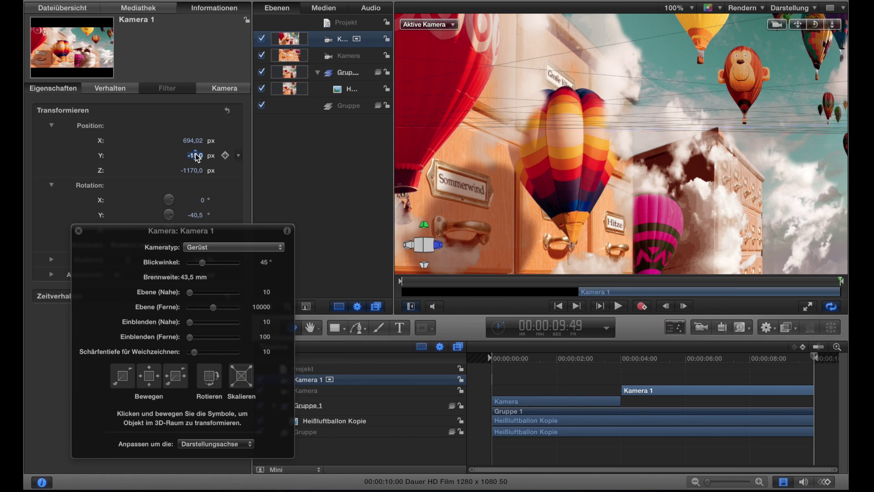
click(196, 215)
text(0)
key(Return)
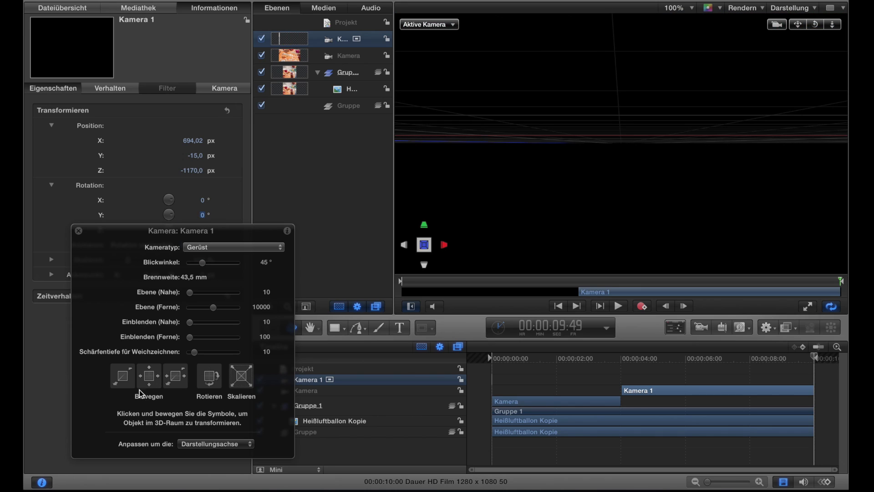
Dolly Kamera 1 along Z until the drawers and red balloon fill the view
drag(121, 380, 64, 470)
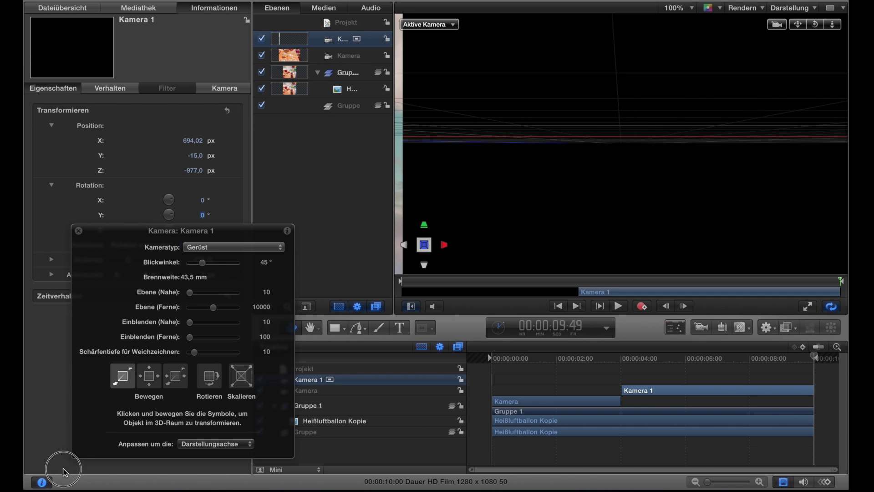
drag(119, 380, 51, 474)
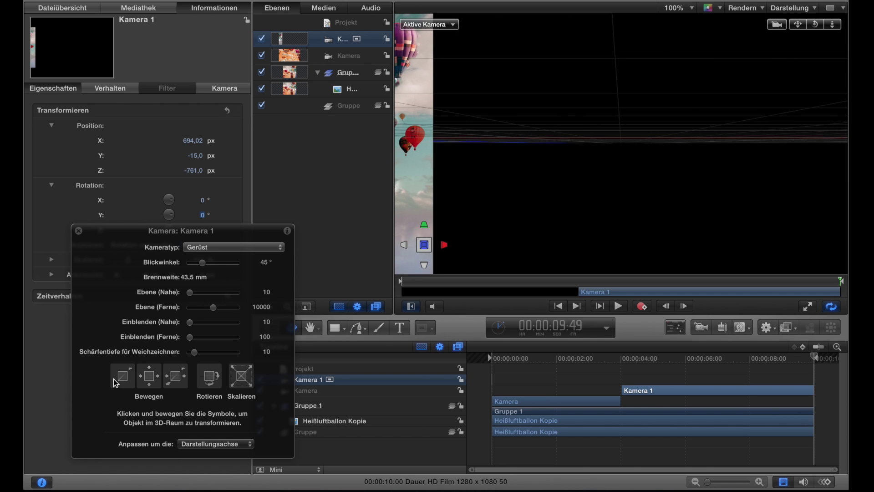
drag(114, 382, 93, 414)
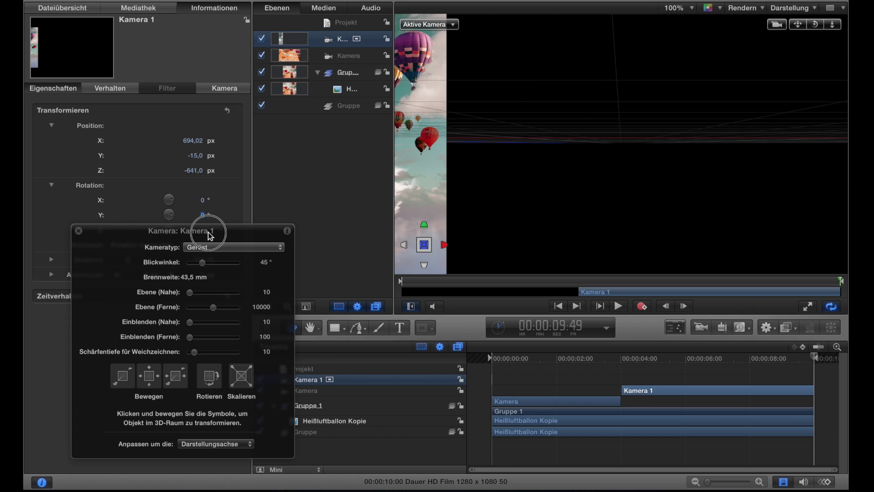
drag(210, 236, 678, 91)
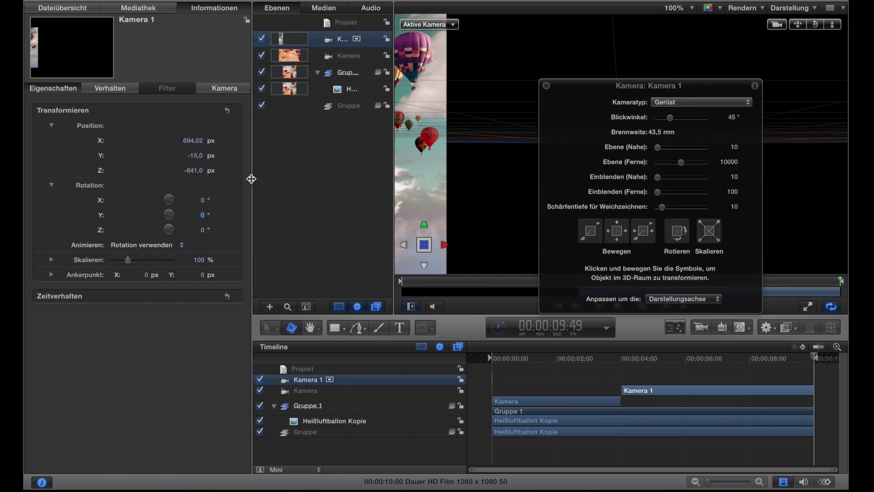
mouse_move(196, 170)
mouse_down()
mouse_move(219, 170)
mouse_move(194, 168)
mouse_move(196, 142)
mouse_move(182, 142)
mouse_move(195, 140)
mouse_up()
click(196, 156)
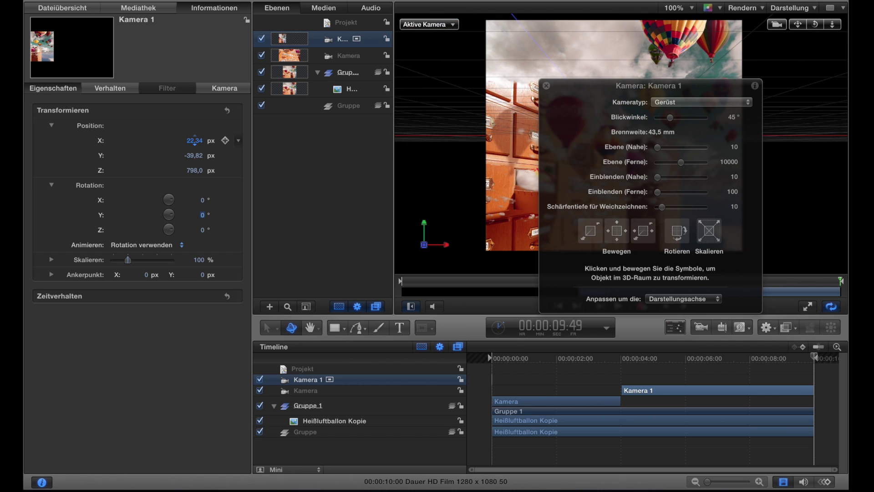
drag(591, 236, 663, 123)
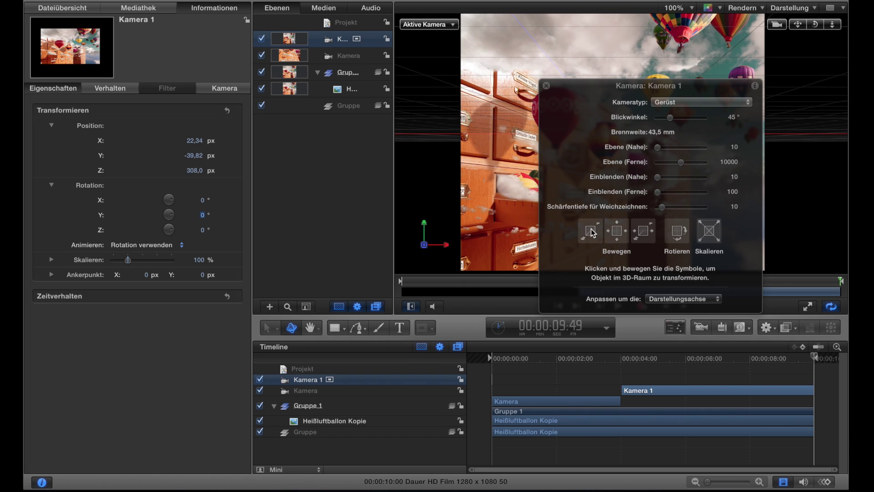
drag(592, 233, 763, 80)
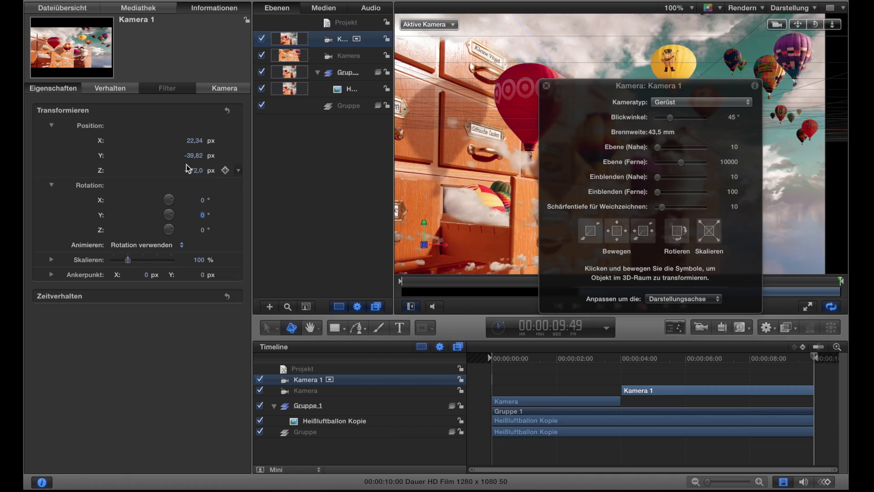